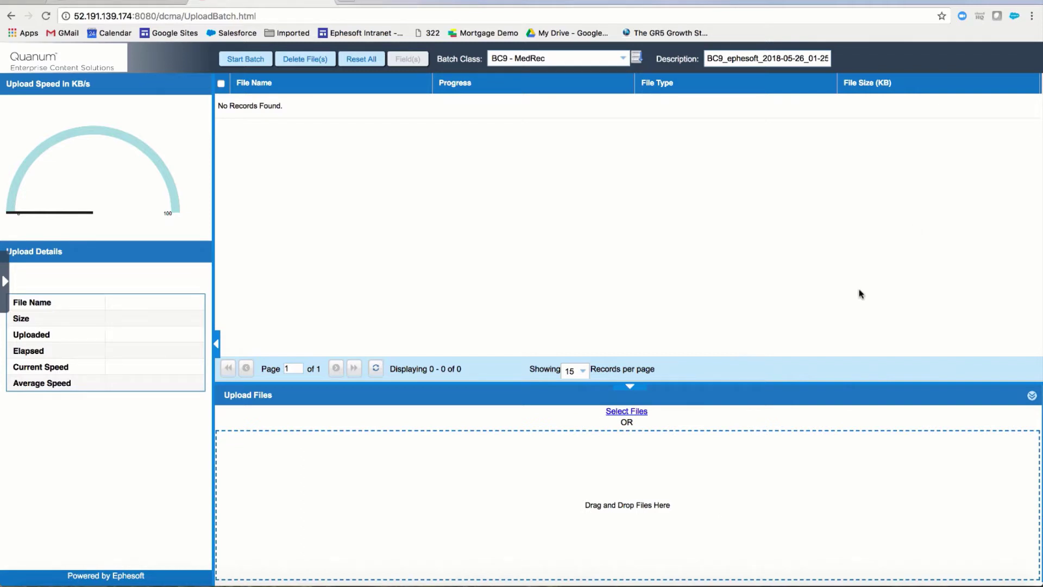
Step: Upload TotalDemo_Healthcare.pdf from the Healthcare folder into the batch
{"action": "left_click", "coordinate": [639, 416]}
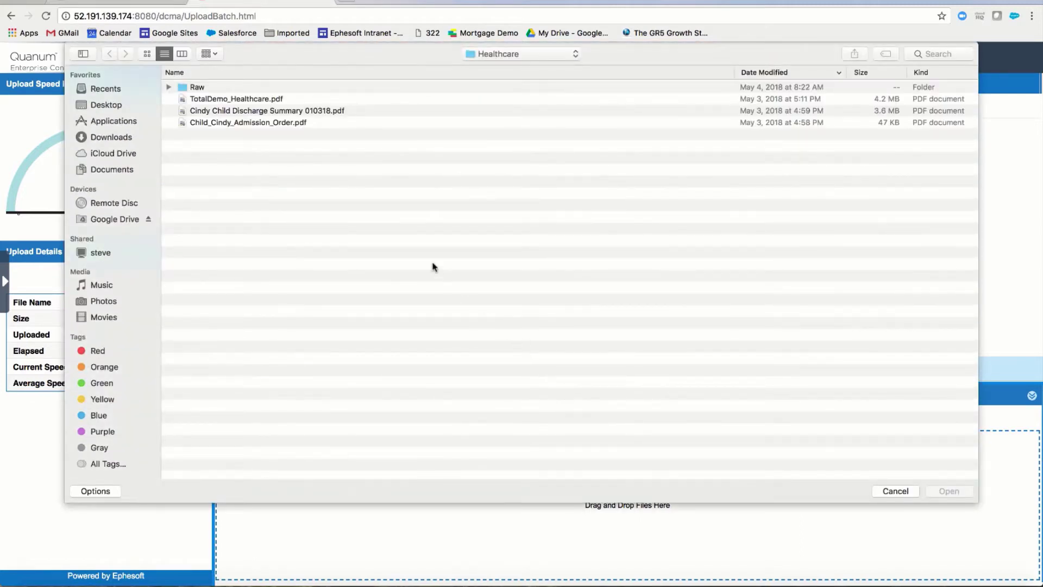
{"action": "double_click", "coordinate": [269, 100]}
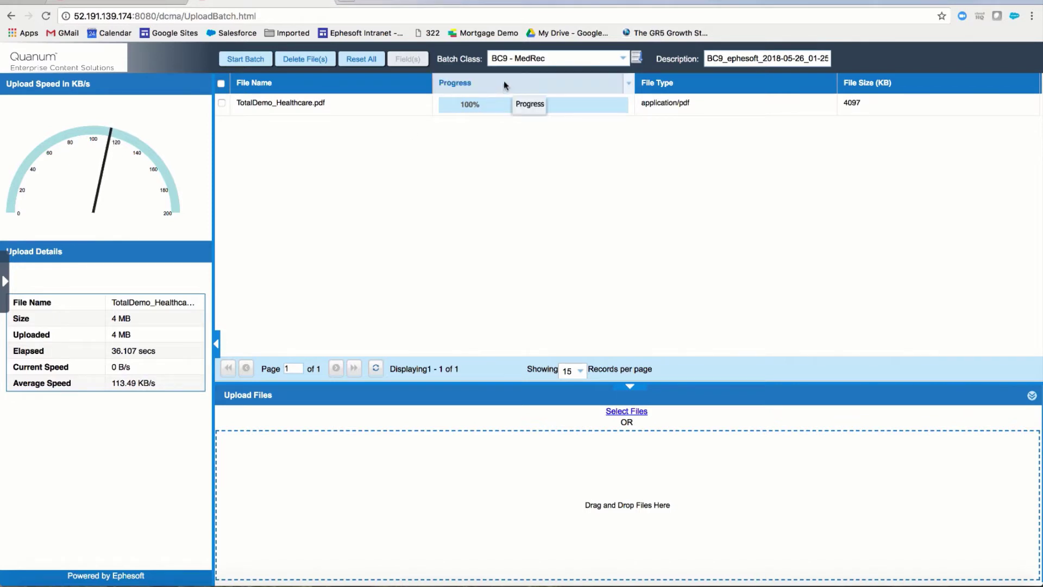
Step: Keep BC9 - MedRec as the batch class and start the batch with the uploaded PDF
{"action": "left_click", "coordinate": [526, 60]}
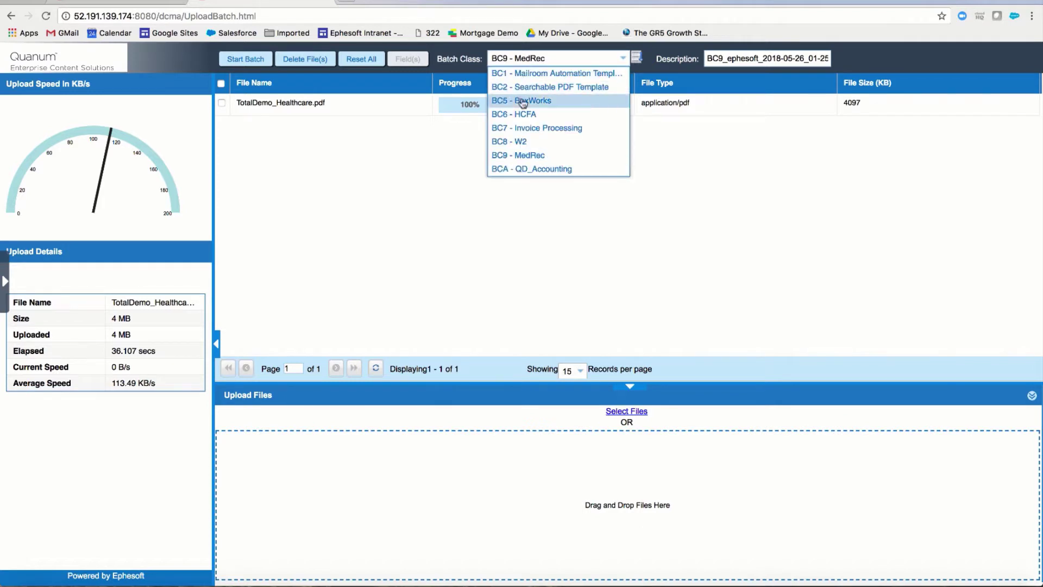
{"action": "left_click", "coordinate": [513, 155]}
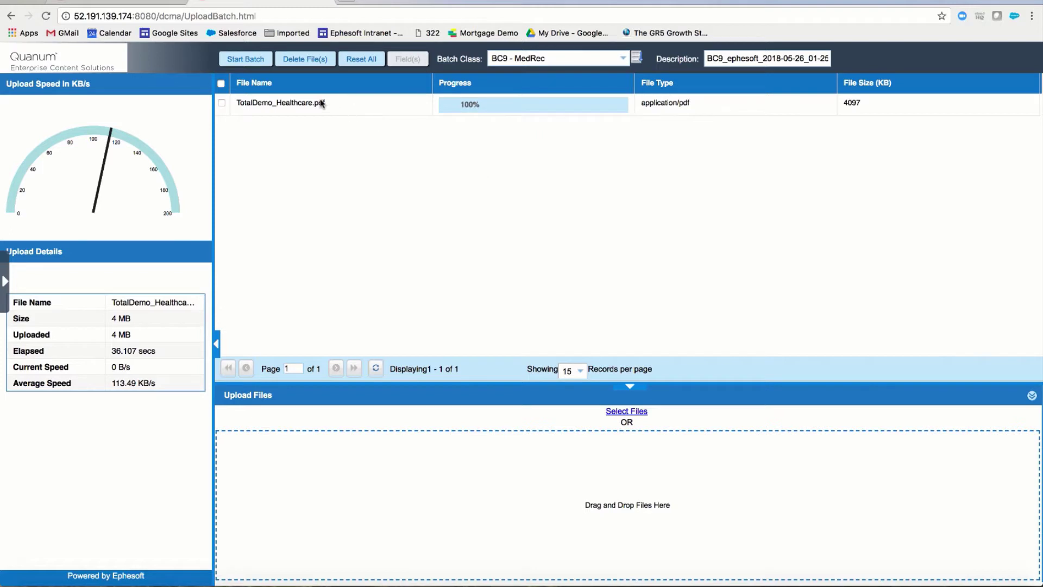
{"action": "left_click", "coordinate": [258, 64]}
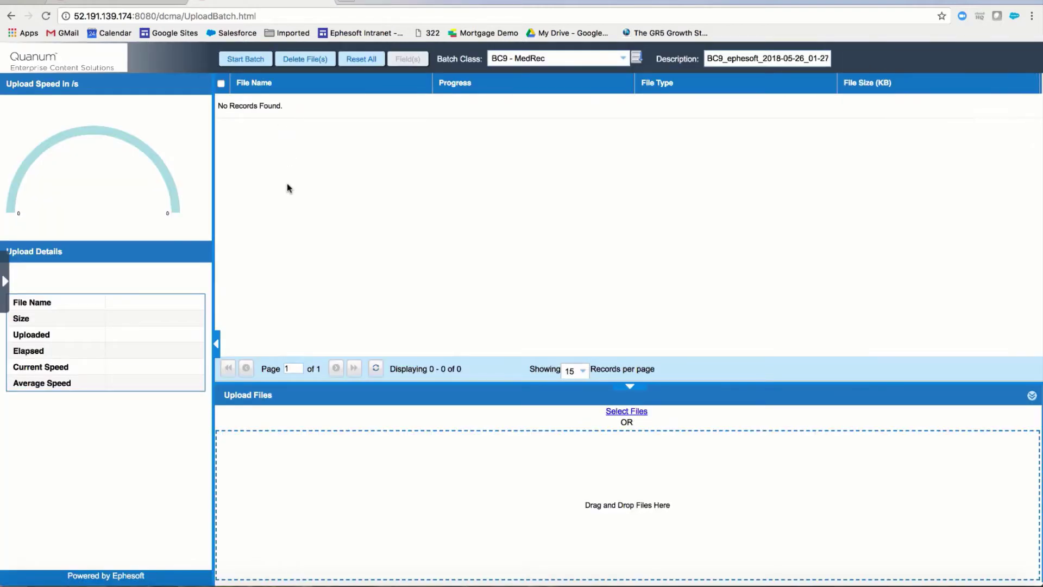
{"action": "key", "text": "super+Tab"}
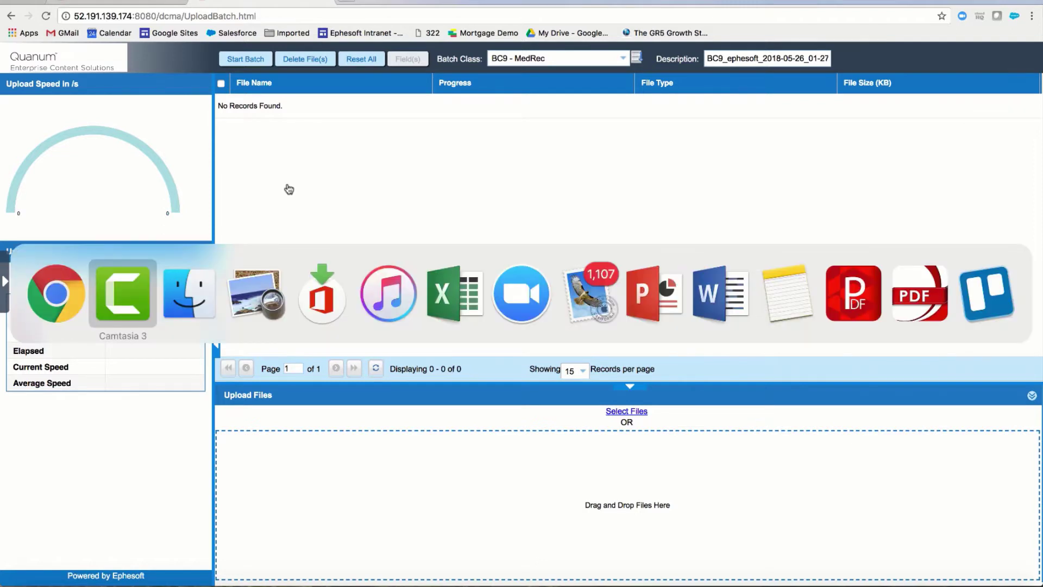
Step: Review page 1's orthopedic admission orders of TotalDemo_Healthcare.pdf in Preview, then close it
{"action": "key", "text": "super+Tab"}
{"action": "key", "text": "super+Tab"}
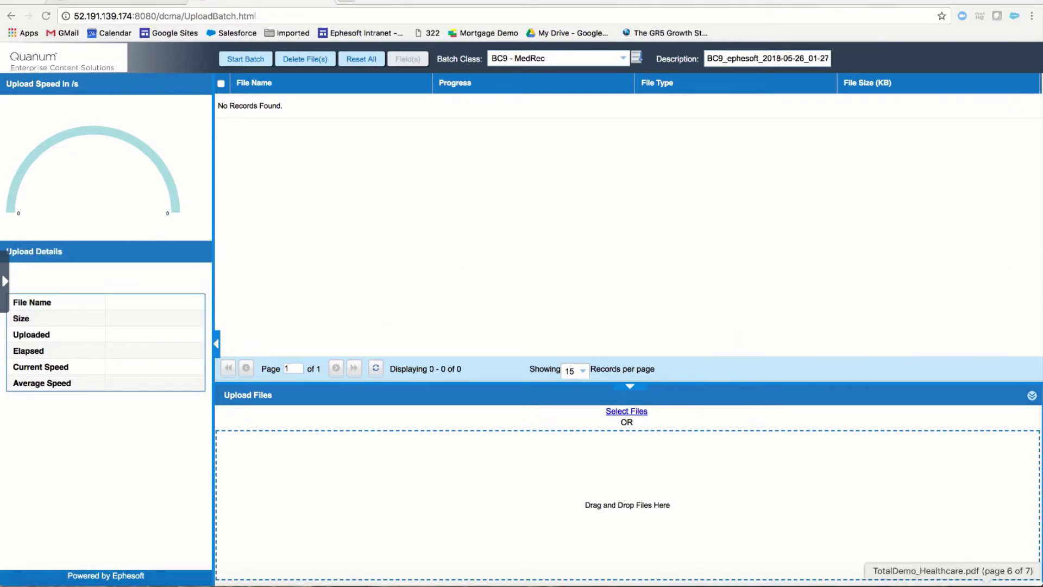
{"action": "left_click", "coordinate": [986, 579]}
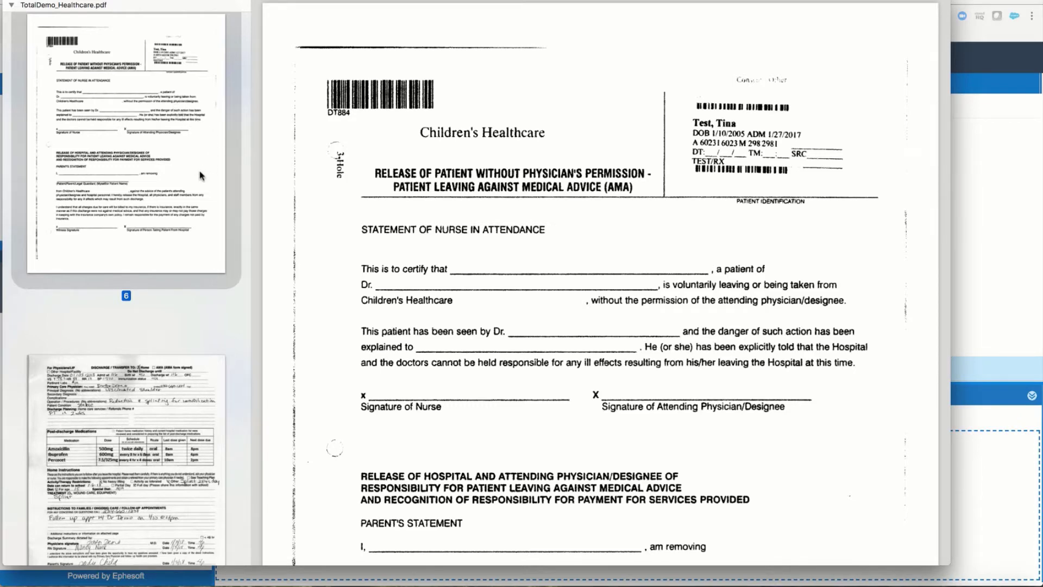
{"action": "scroll", "coordinate": [201, 175], "scroll_direction": "up", "scroll_amount": 3}
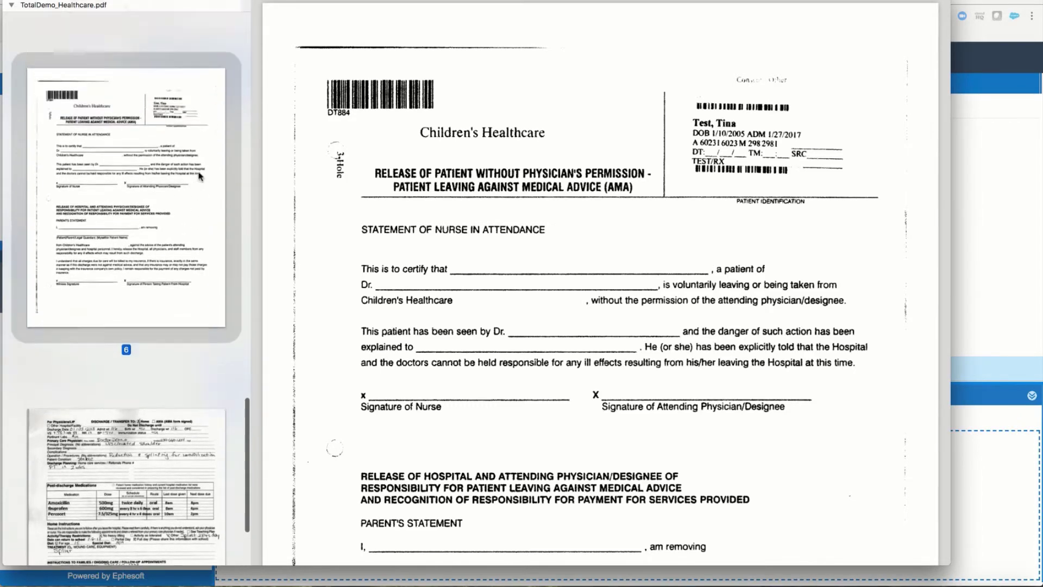
{"action": "scroll", "coordinate": [201, 176], "scroll_direction": "up", "scroll_amount": 10}
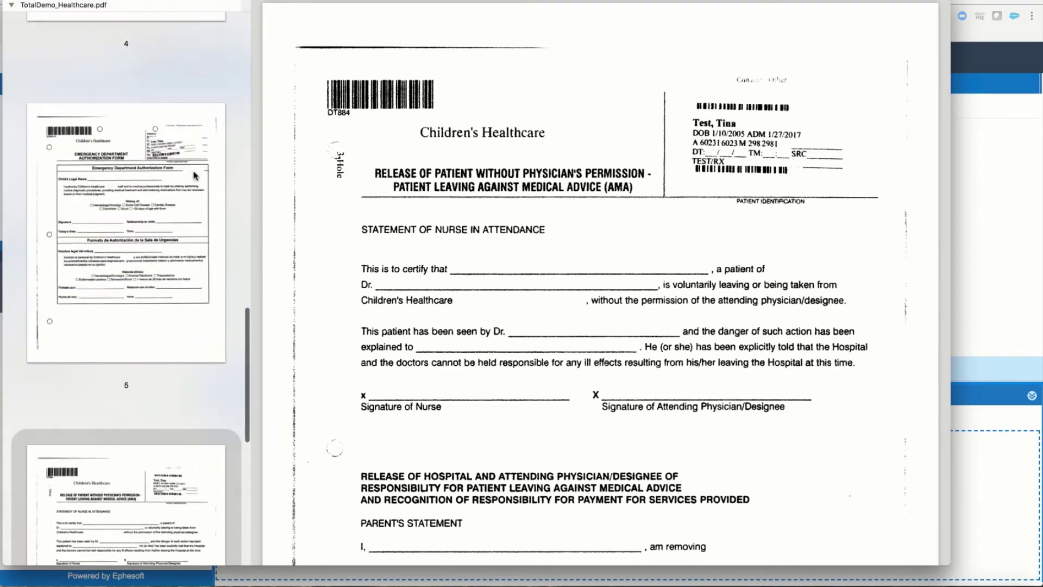
{"action": "scroll", "coordinate": [194, 175], "scroll_direction": "up", "scroll_amount": 15}
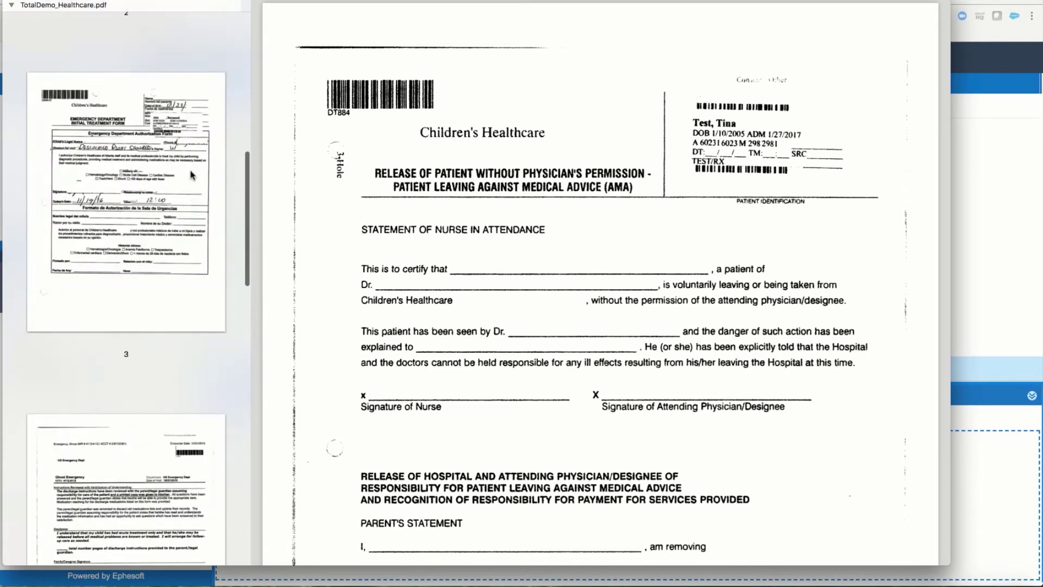
{"action": "scroll", "coordinate": [191, 175], "scroll_direction": "up", "scroll_amount": 15}
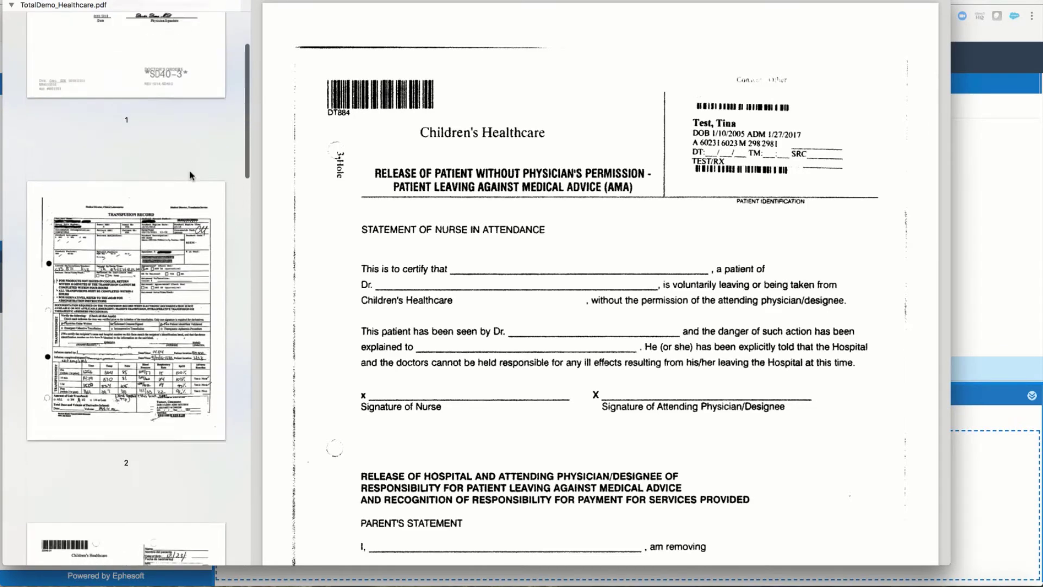
{"action": "scroll", "coordinate": [191, 175], "scroll_direction": "up", "scroll_amount": 5}
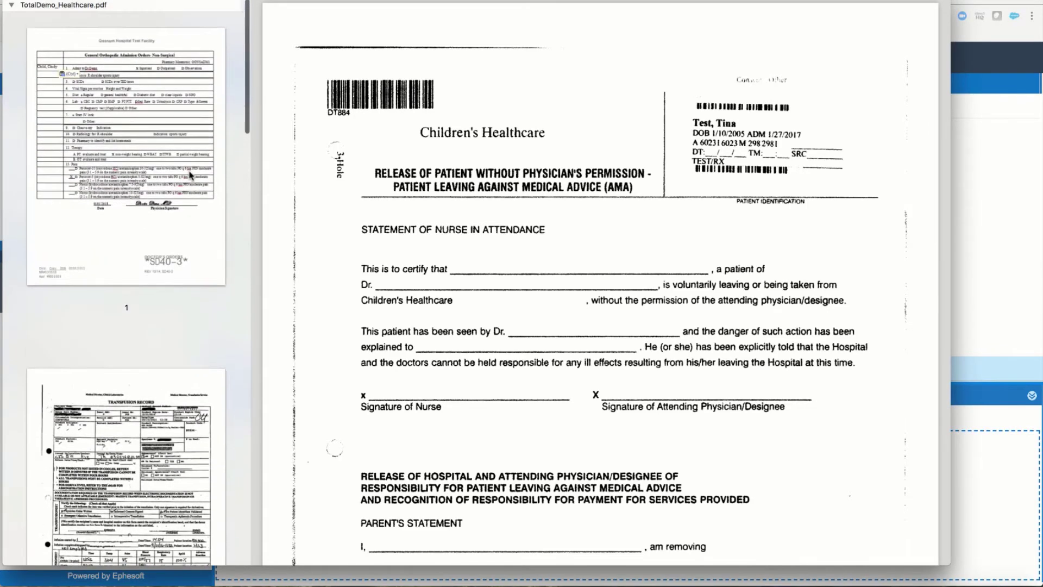
{"action": "left_click", "coordinate": [191, 175]}
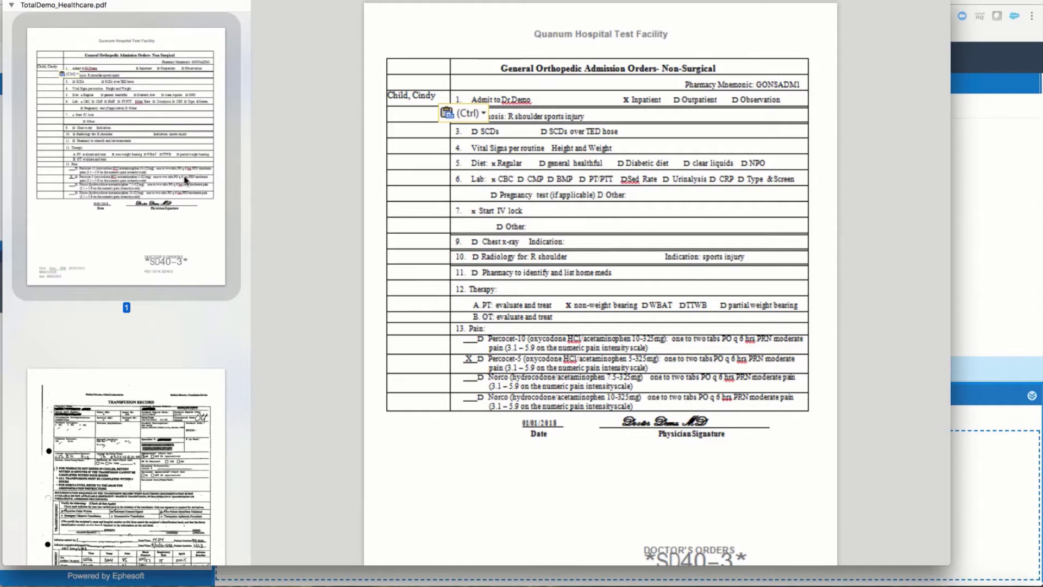
{"action": "left_click", "coordinate": [25, 2]}
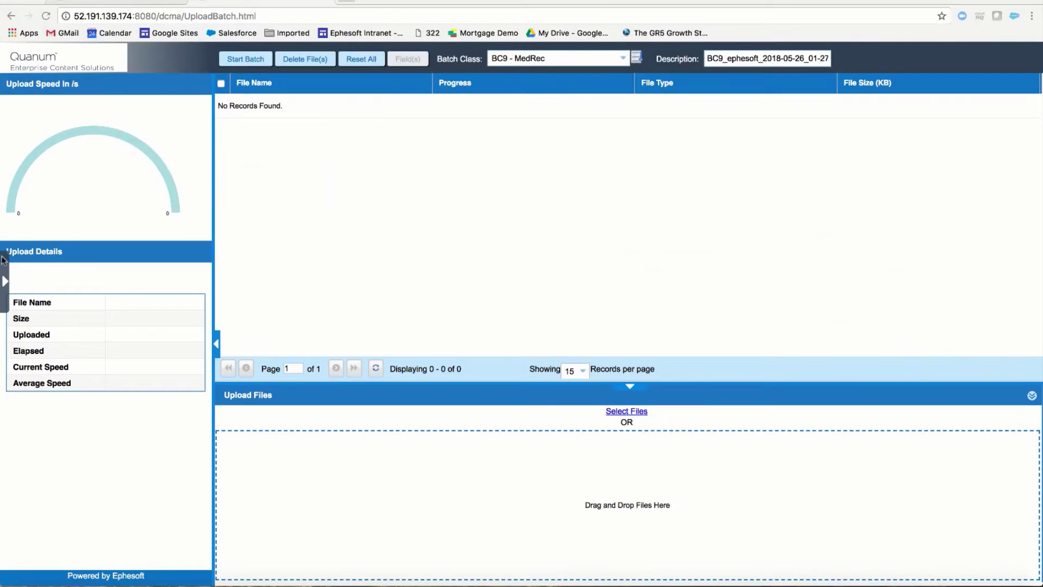
Step: Refresh the Batch Instance Management list to update the new batch's progress
{"action": "left_click", "coordinate": [100, 1]}
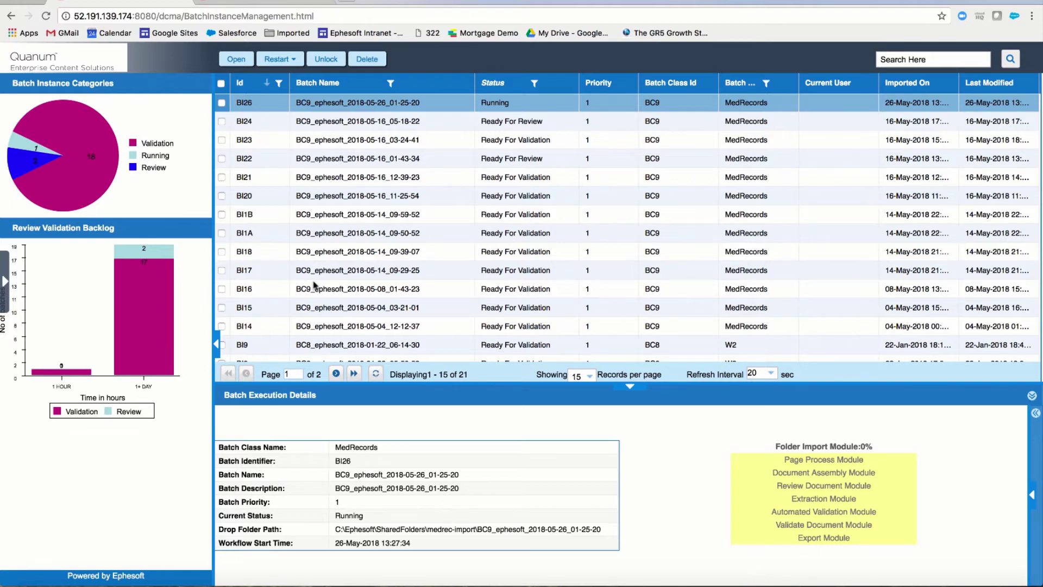
{"action": "left_click", "coordinate": [375, 374]}
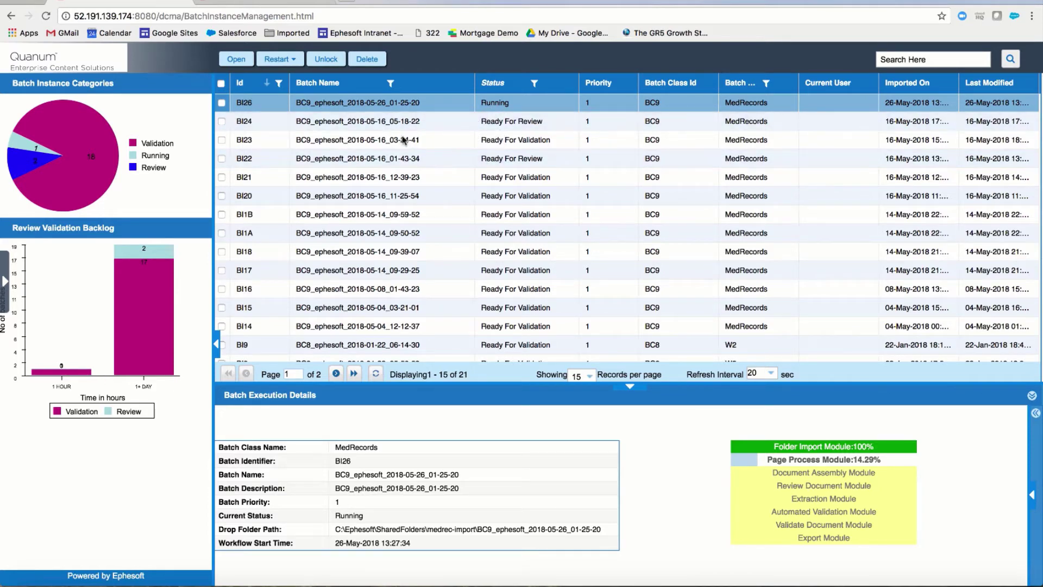
Step: In batch BI24, keep DOC1 as Admission Order and mark the classification review done
{"action": "left_click", "coordinate": [363, 122]}
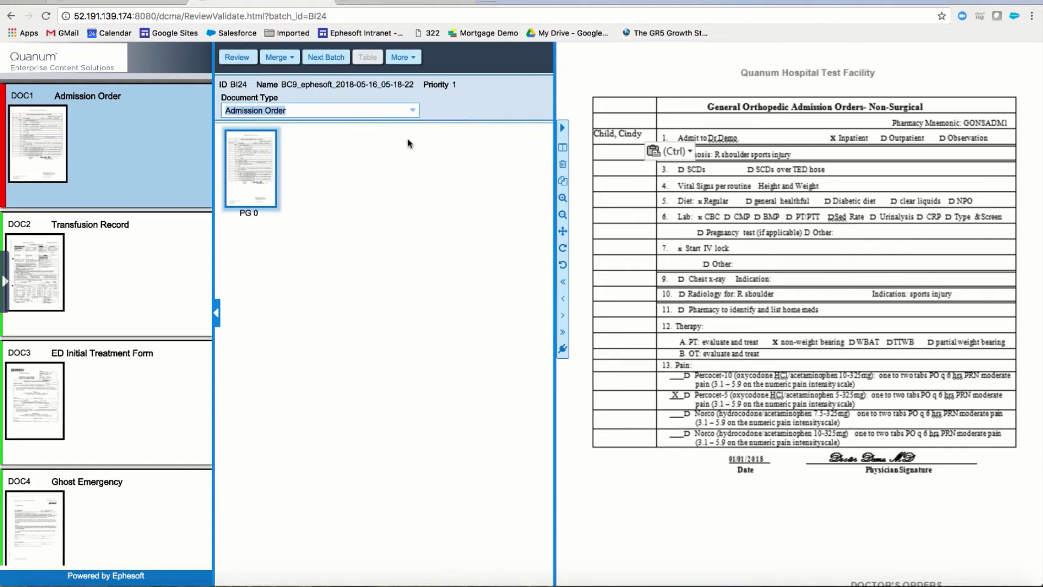
{"action": "left_click", "coordinate": [412, 112]}
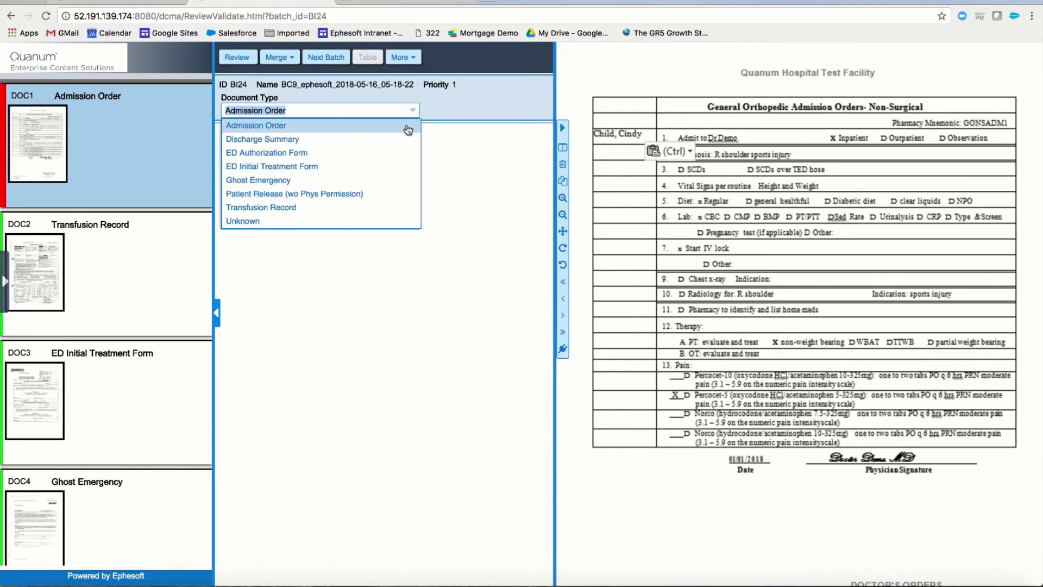
{"action": "left_click", "coordinate": [439, 163]}
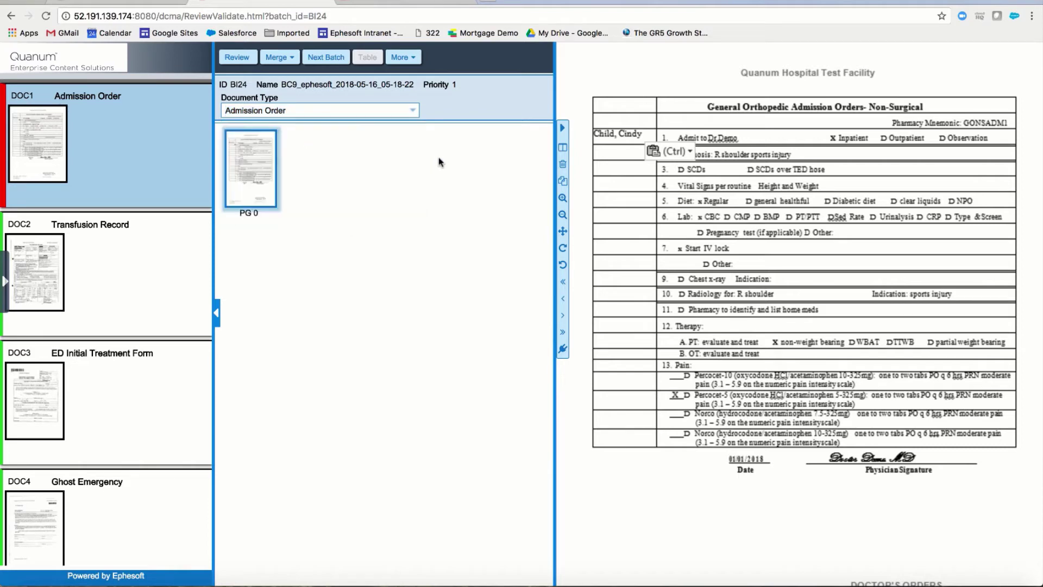
{"action": "left_click", "coordinate": [401, 57]}
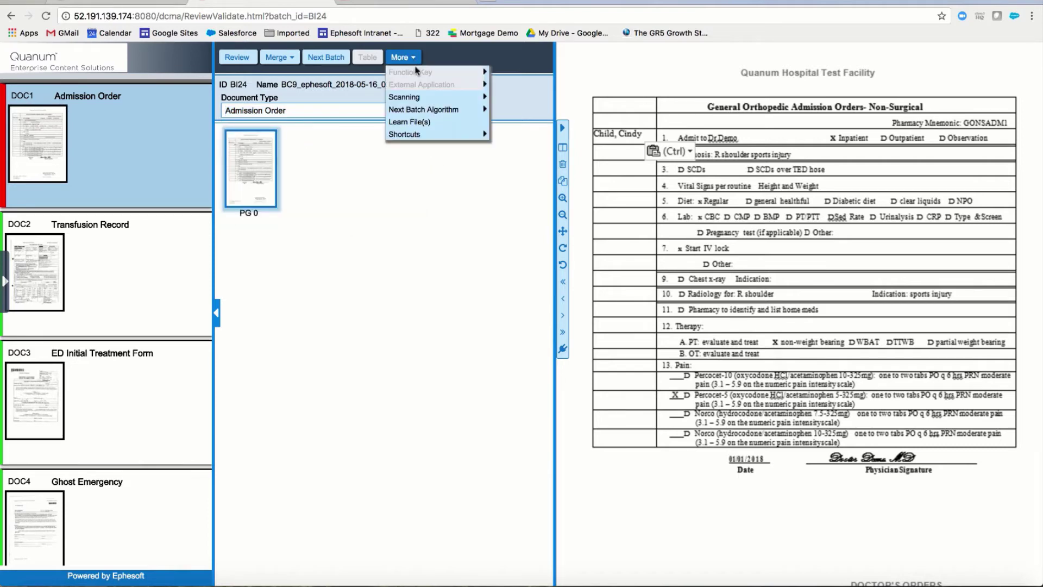
{"action": "left_click", "coordinate": [410, 164]}
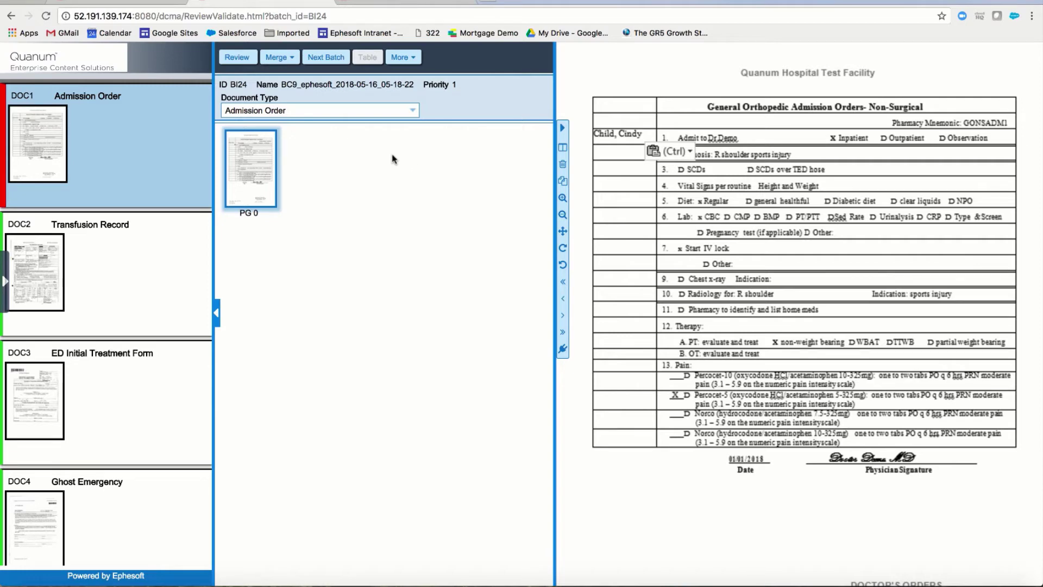
{"action": "left_click", "coordinate": [244, 64]}
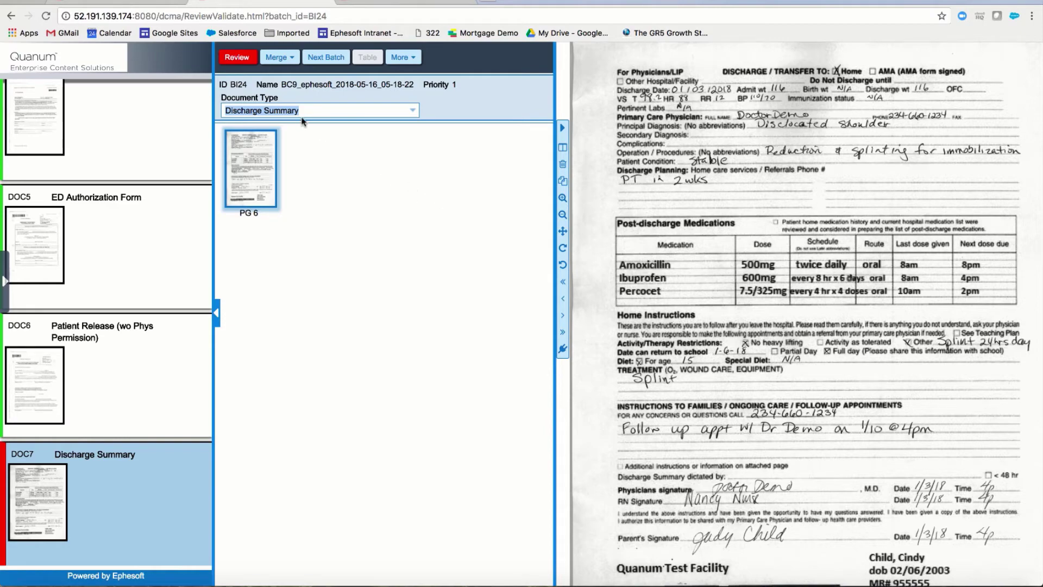
{"action": "left_click", "coordinate": [240, 58]}
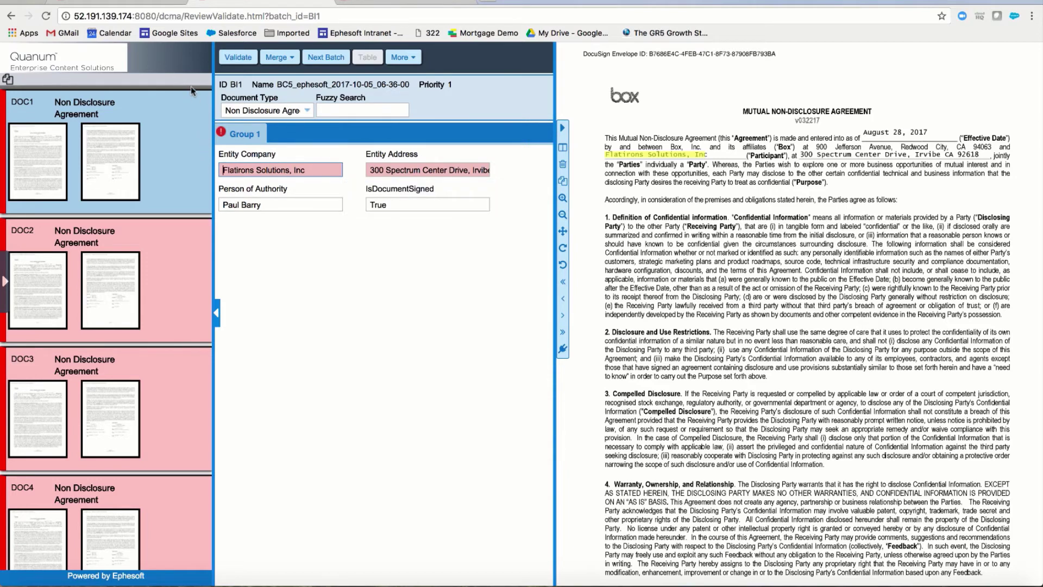
Step: Refresh the batch list, select BI24 (Ready For Validation), and open it
{"action": "left_click", "coordinate": [153, 2]}
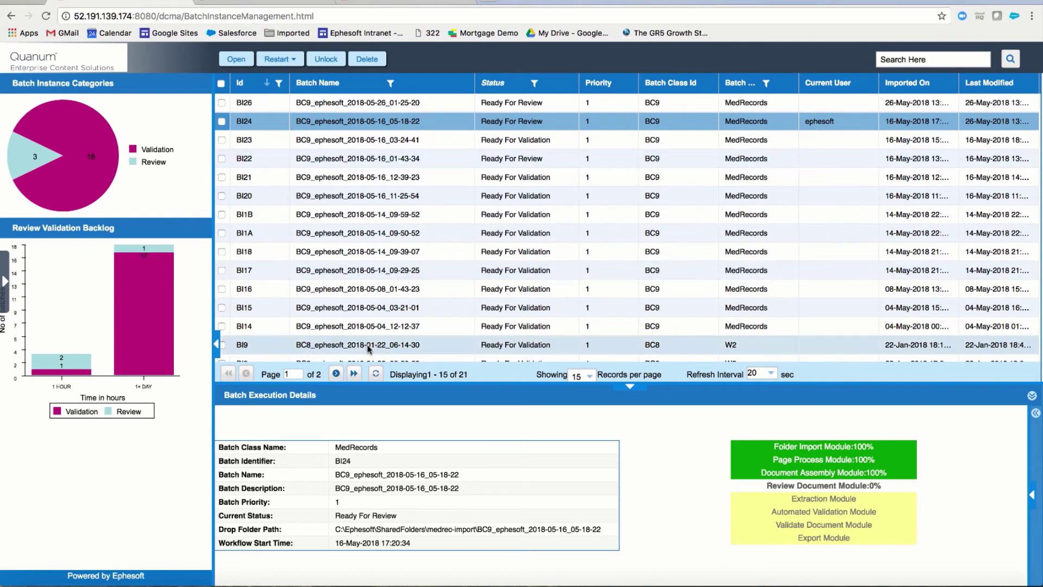
{"action": "left_click", "coordinate": [375, 374]}
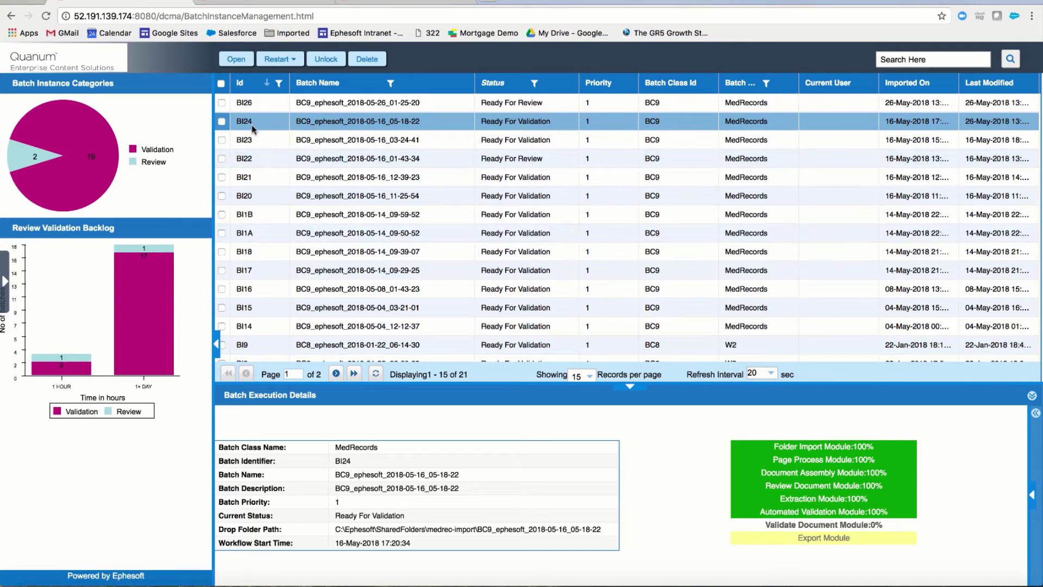
{"action": "left_click", "coordinate": [222, 122]}
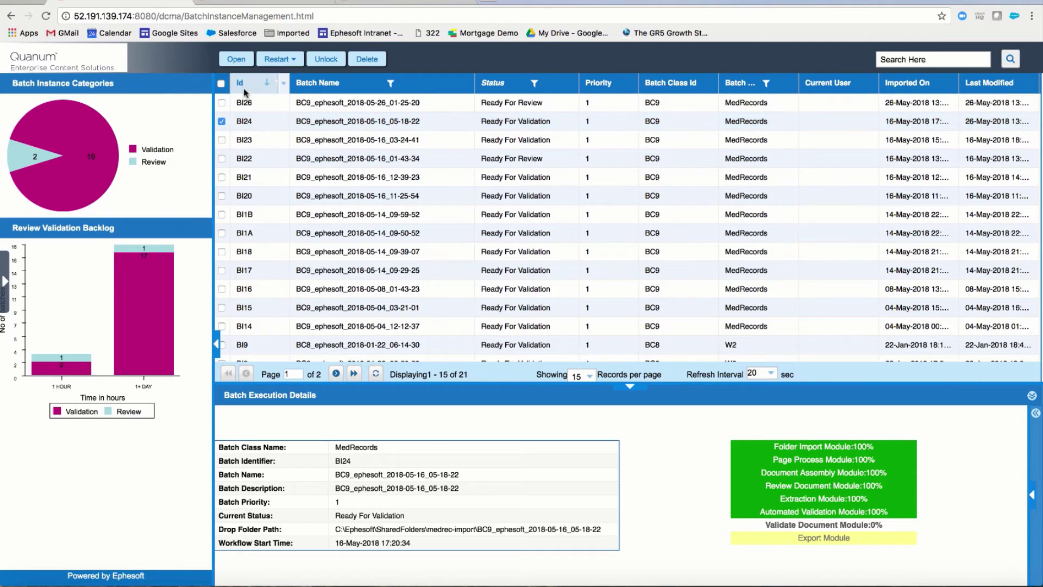
{"action": "left_click", "coordinate": [236, 59]}
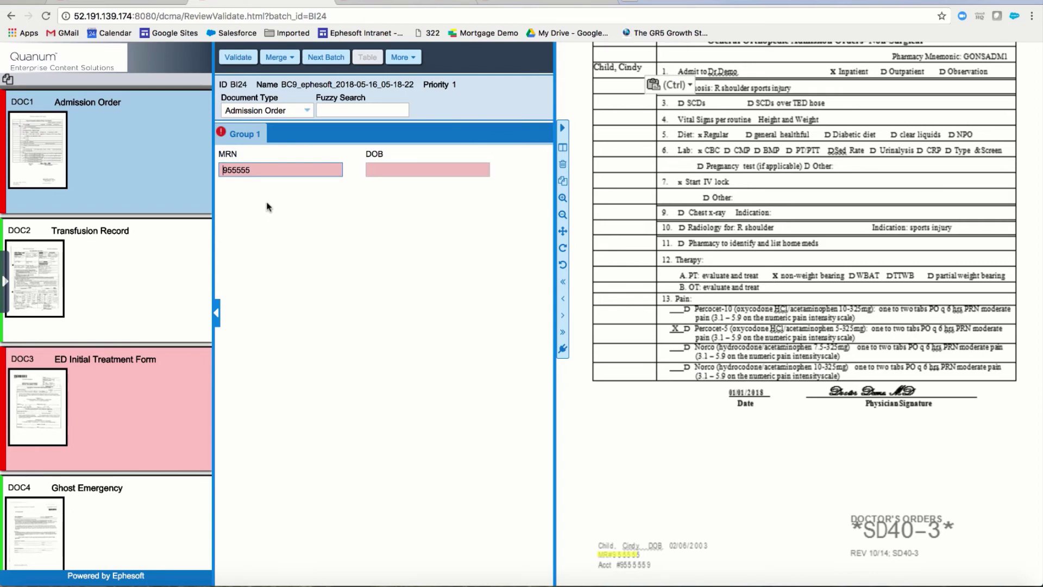
Step: Inspect the Admission Order's extracted MRN field and its tooltip
{"action": "mouse_move", "coordinate": [267, 171]}
{"action": "mouse_move", "coordinate": [326, 171]}
{"action": "left_click", "coordinate": [245, 58]}
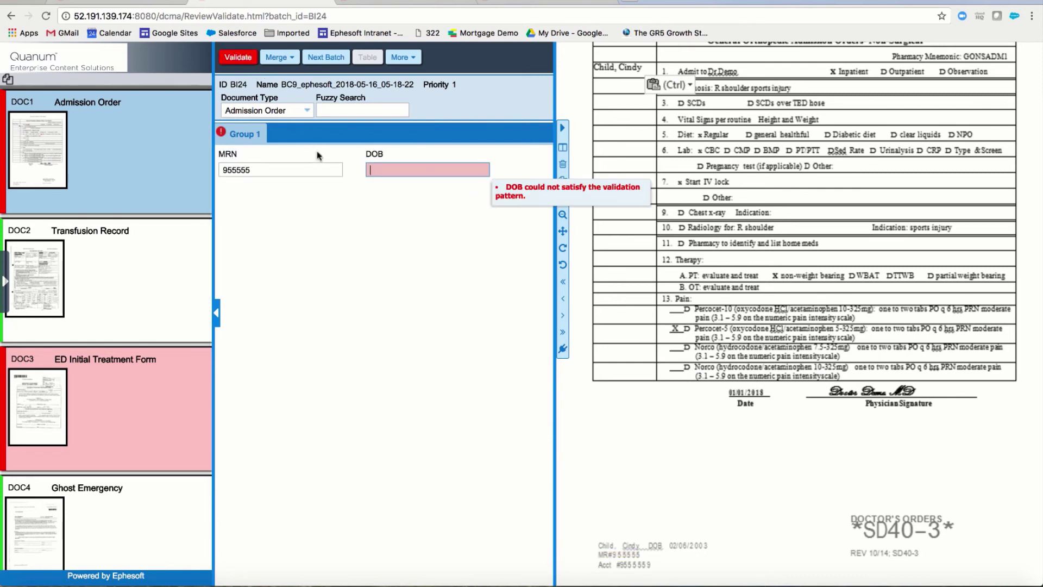
{"action": "type", "text": "02/03/200"}
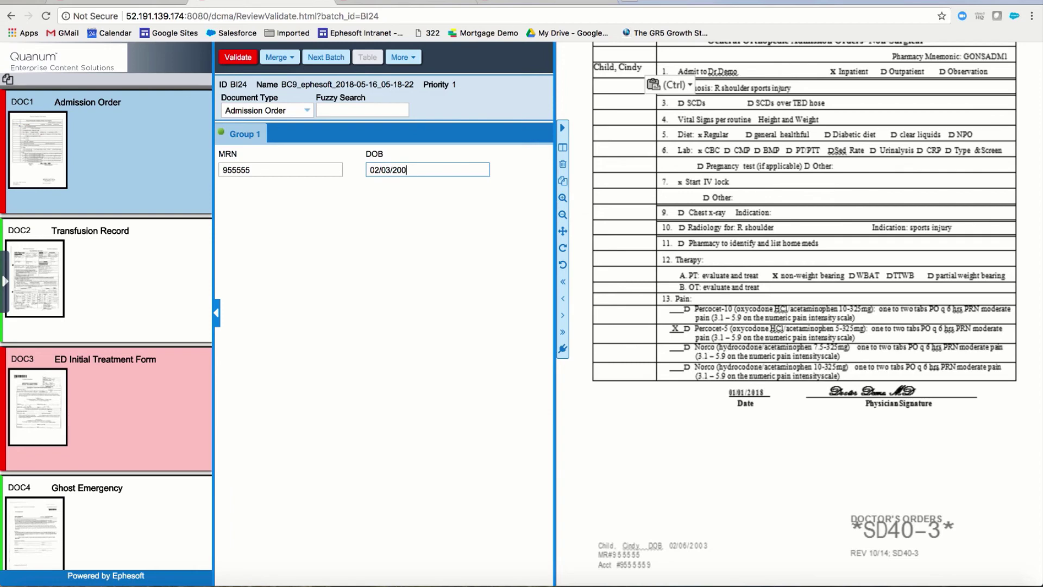
{"action": "type", "text": "3"}
{"action": "left_click", "coordinate": [392, 170]}
{"action": "key", "text": "BackSpace"}
{"action": "type", "text": "6"}
{"action": "left_click", "coordinate": [251, 64]}
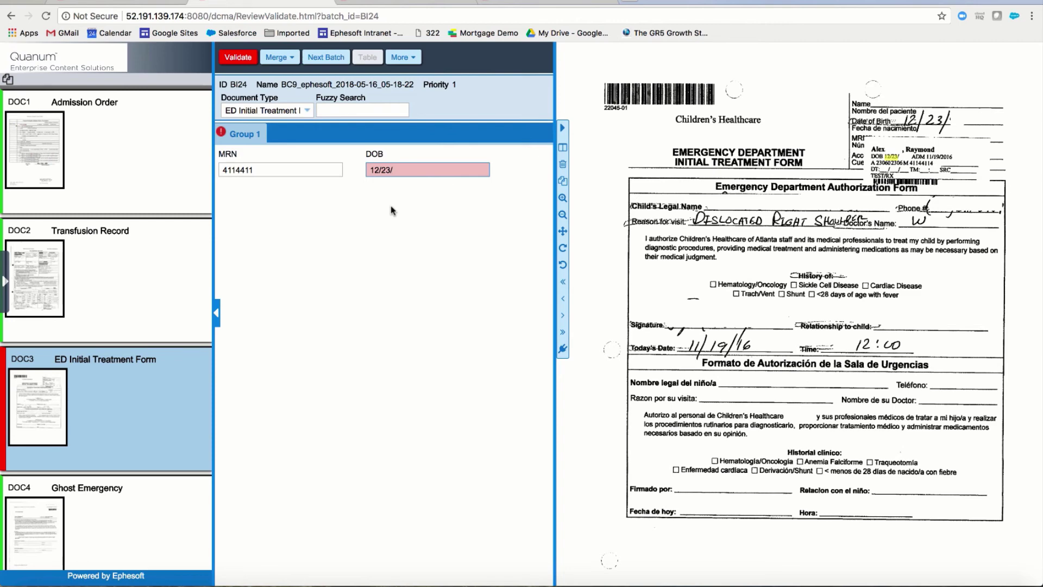
{"action": "mouse_move", "coordinate": [404, 171]}
{"action": "type", "text": "2003"}
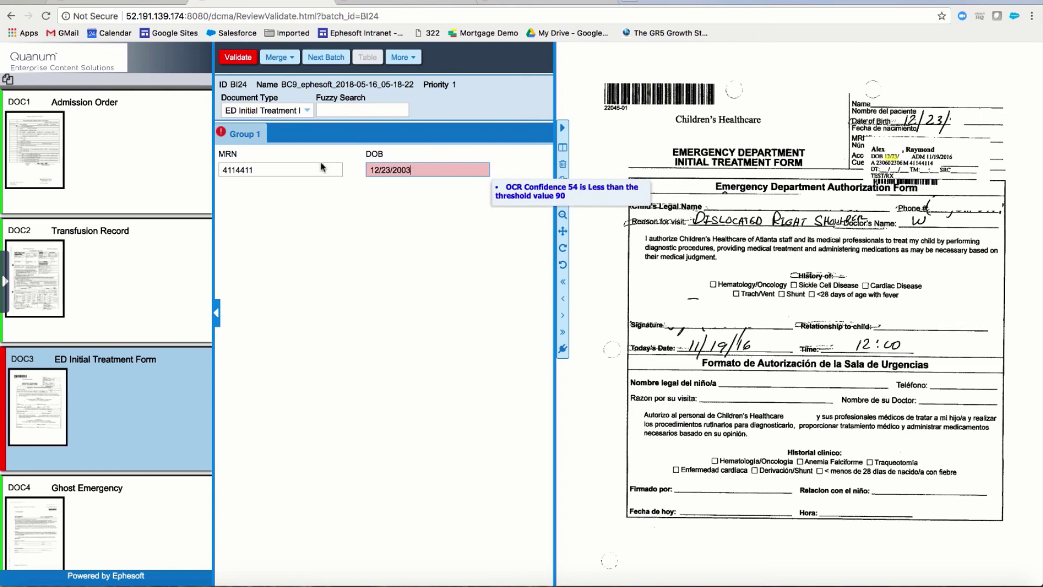
{"action": "left_click", "coordinate": [238, 61]}
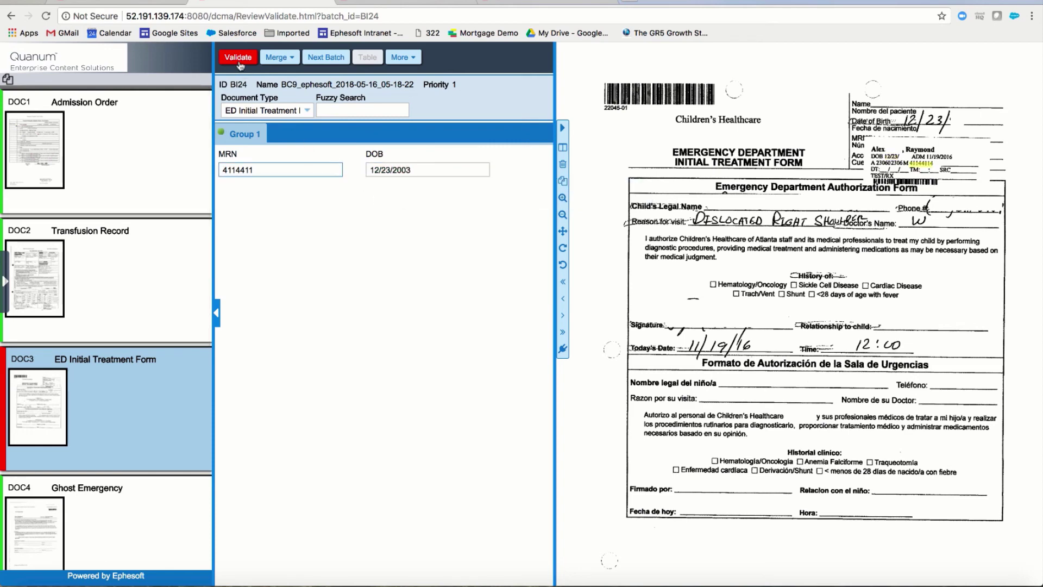
Step: Fit the Discharge Summary page, fill in the patient's MRN from the form, and validate
{"action": "left_click", "coordinate": [239, 59]}
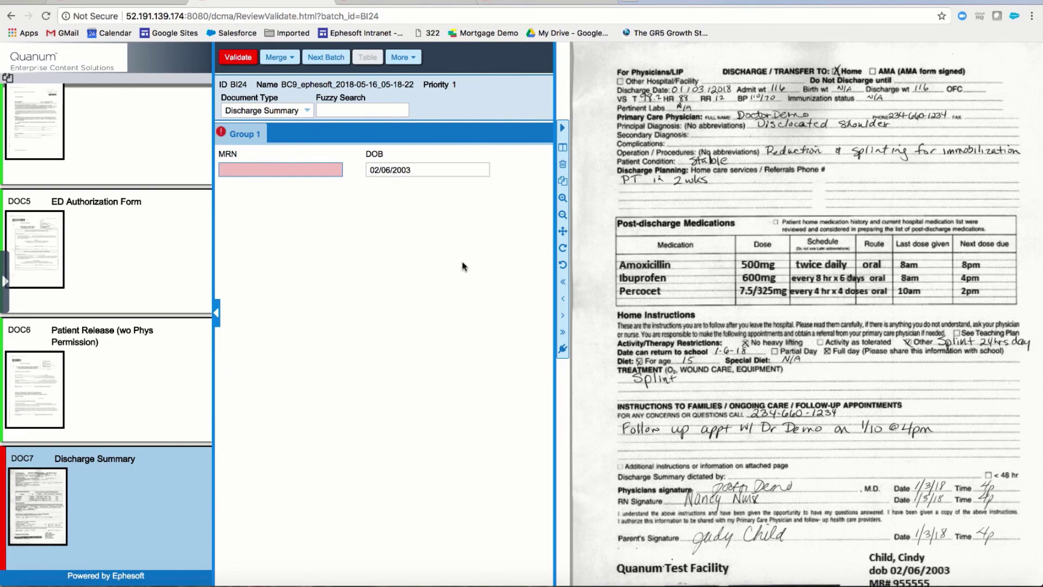
{"action": "left_click", "coordinate": [562, 232]}
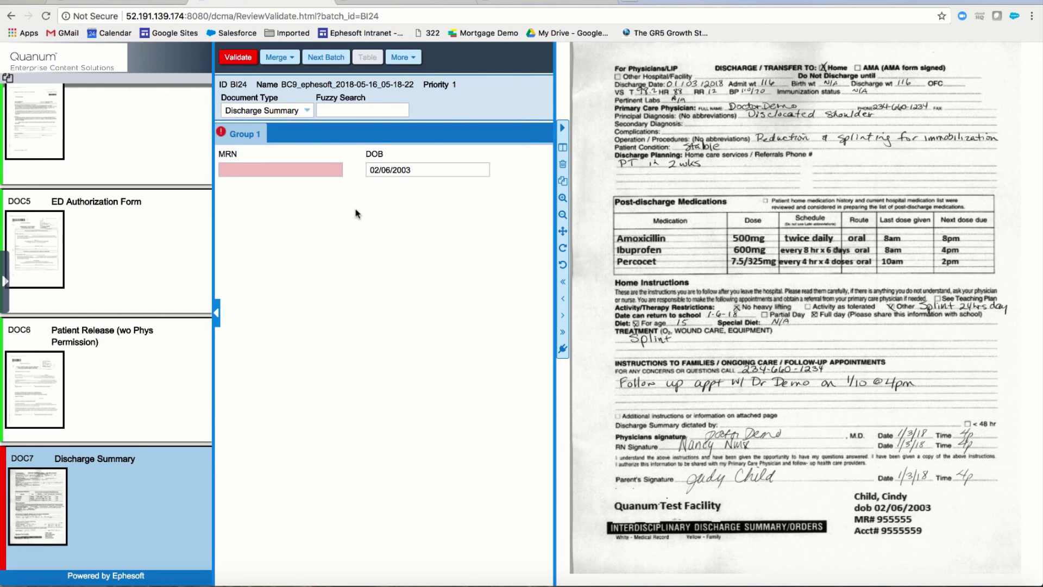
{"action": "left_click", "coordinate": [325, 171]}
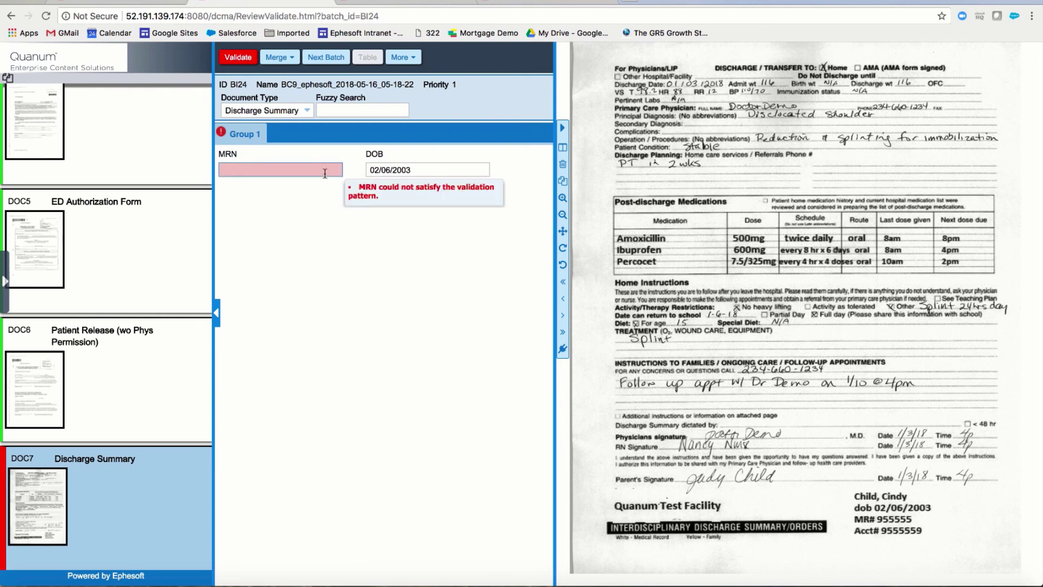
{"action": "type", "text": "955555"}
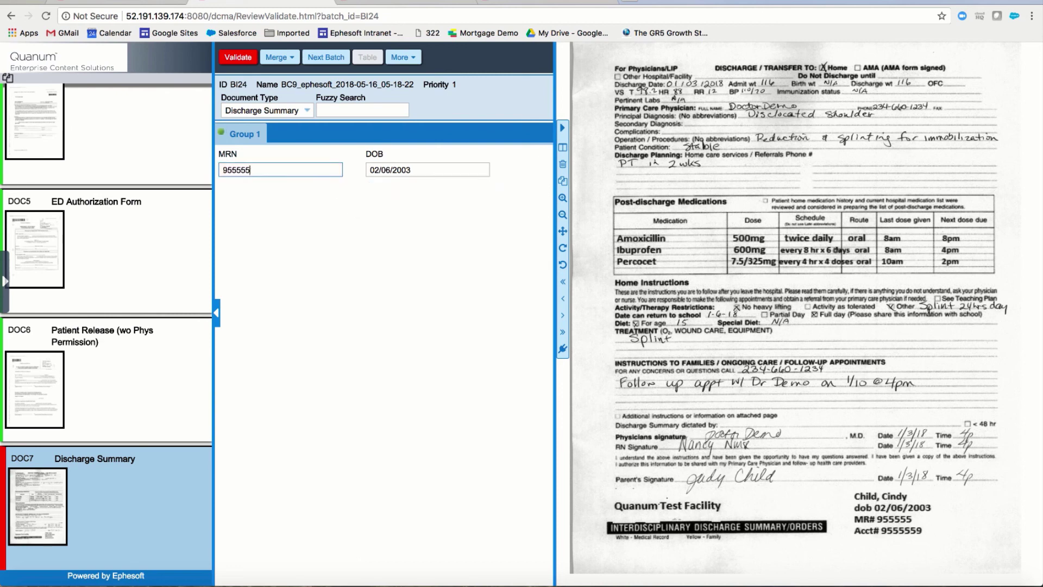
{"action": "left_click", "coordinate": [241, 60]}
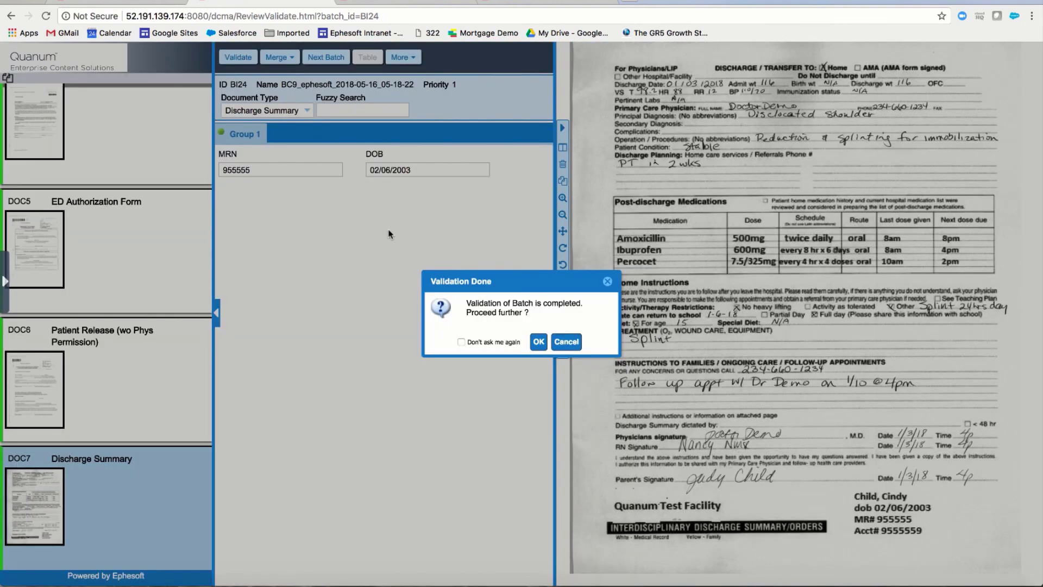